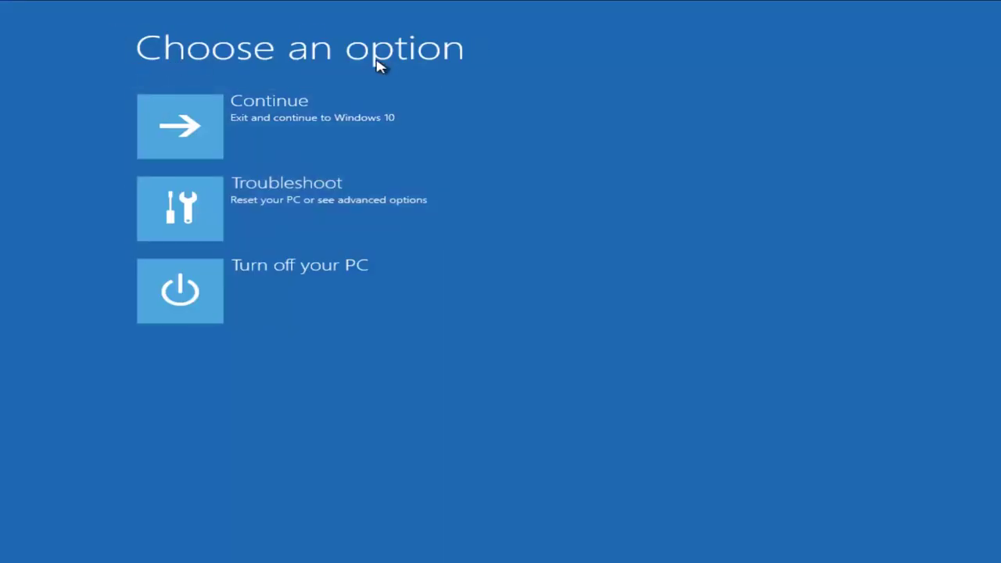
click(200, 213)
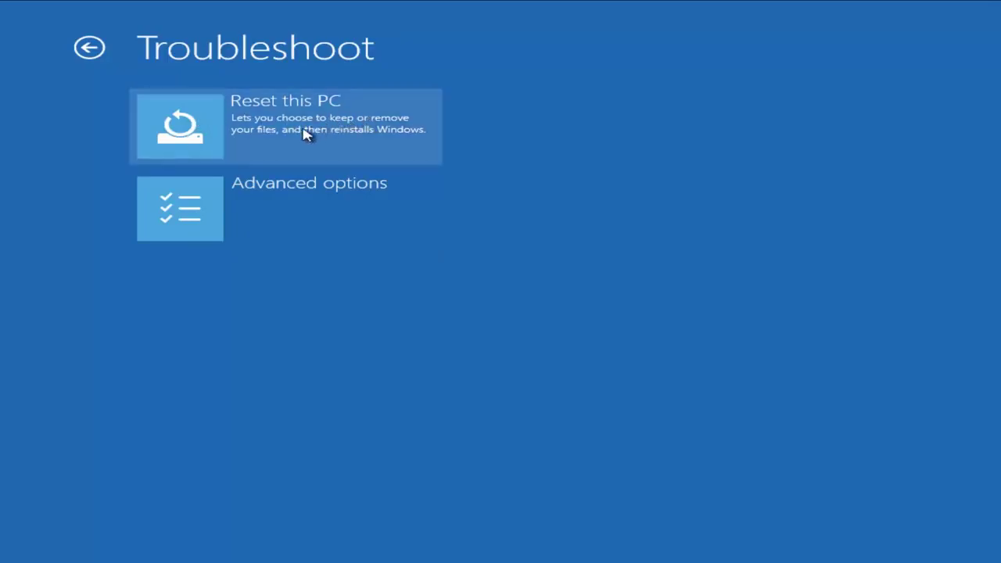
click(204, 209)
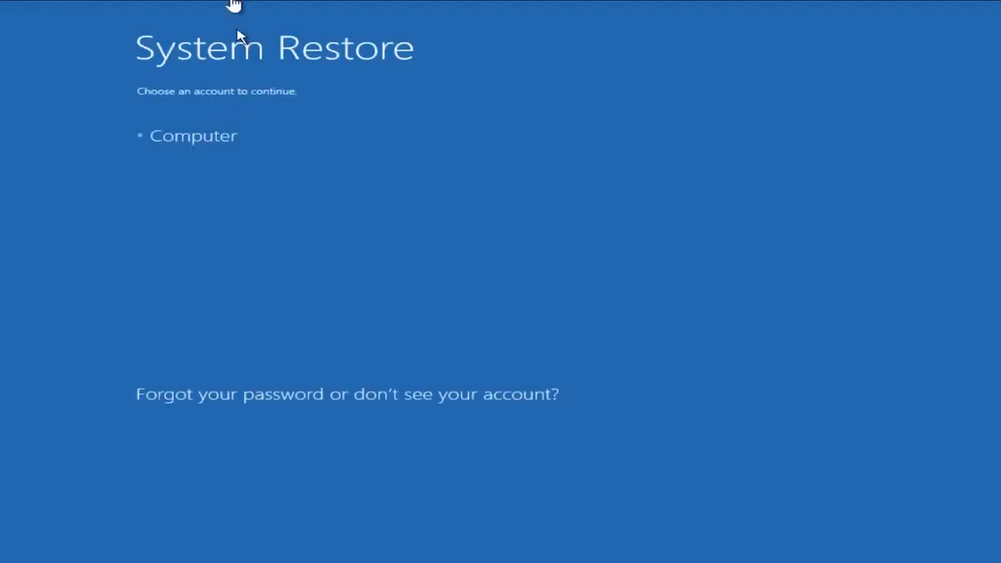
Sign in to System Restore as the Computer account with its password.
click(201, 145)
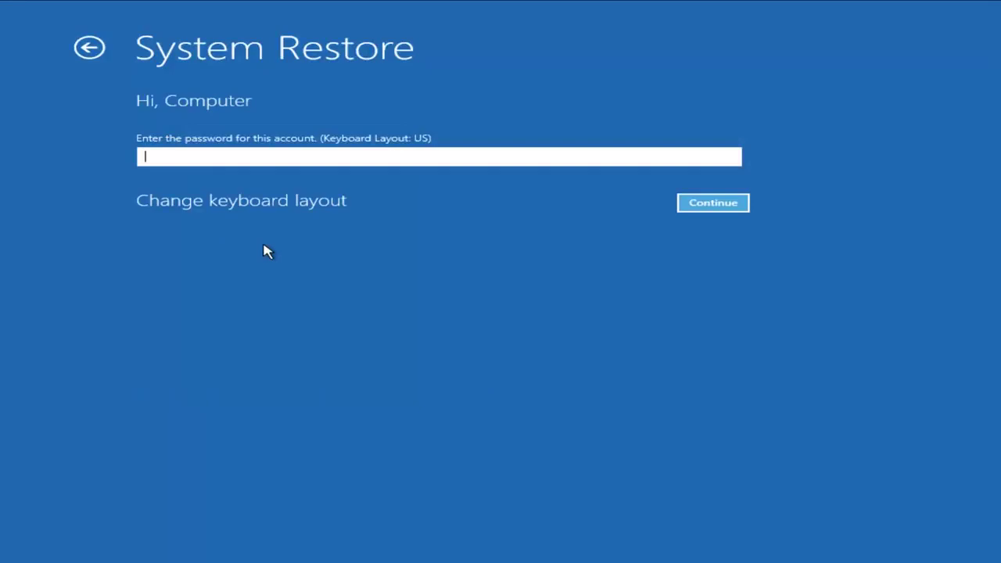
text(passw)
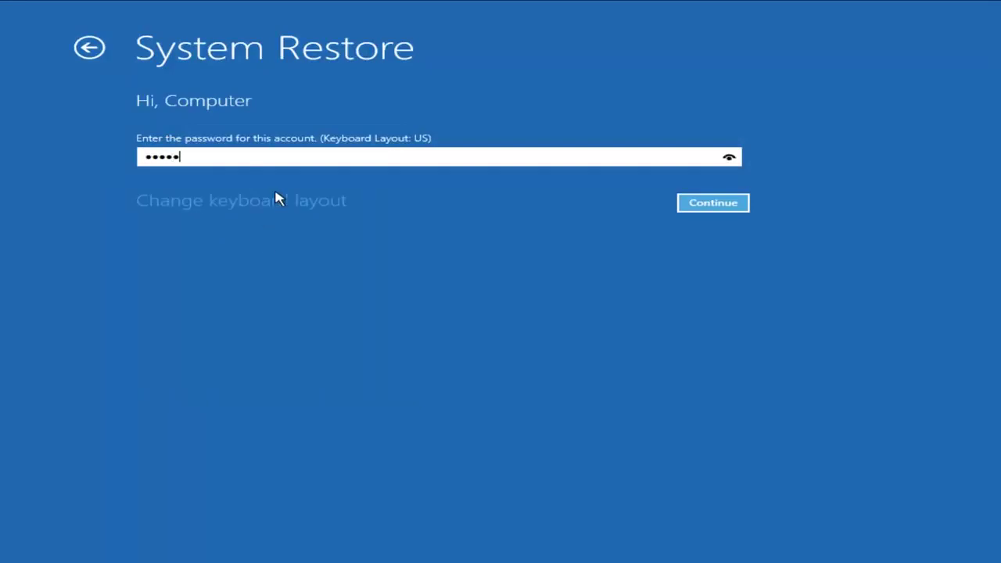
text(ord)
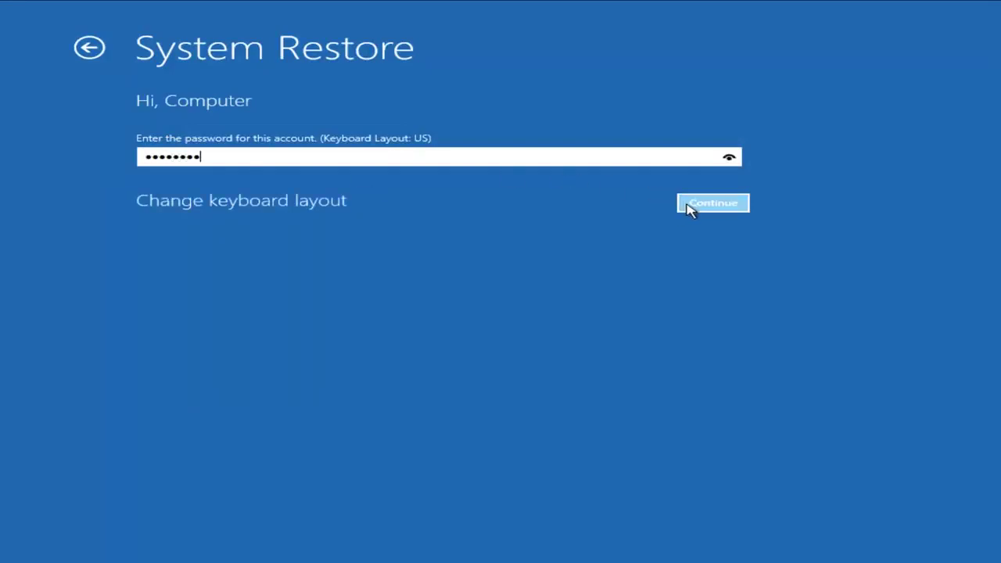
click(687, 207)
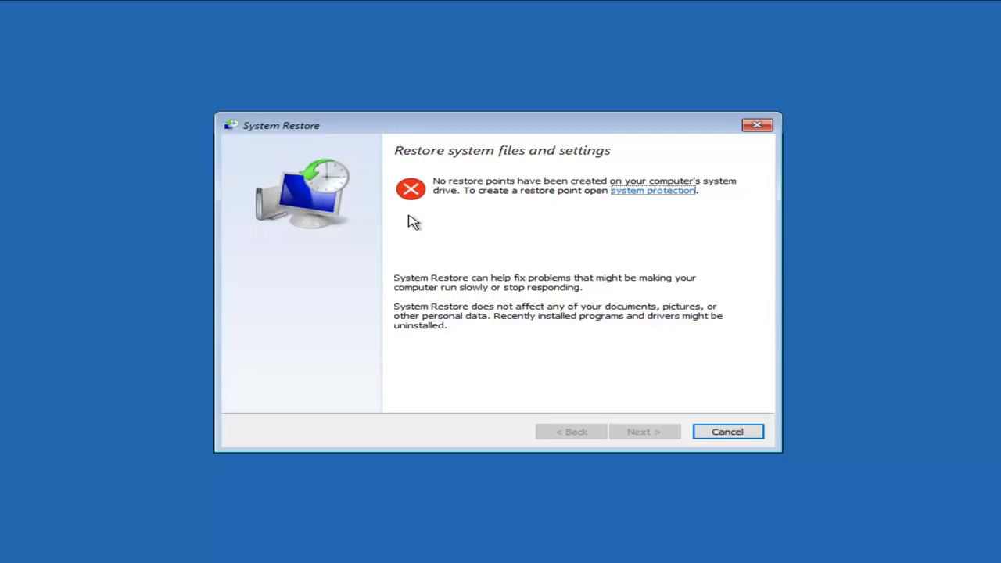
Cancel the System Restore wizard and navigate back to Troubleshoot > Advanced options.
click(706, 434)
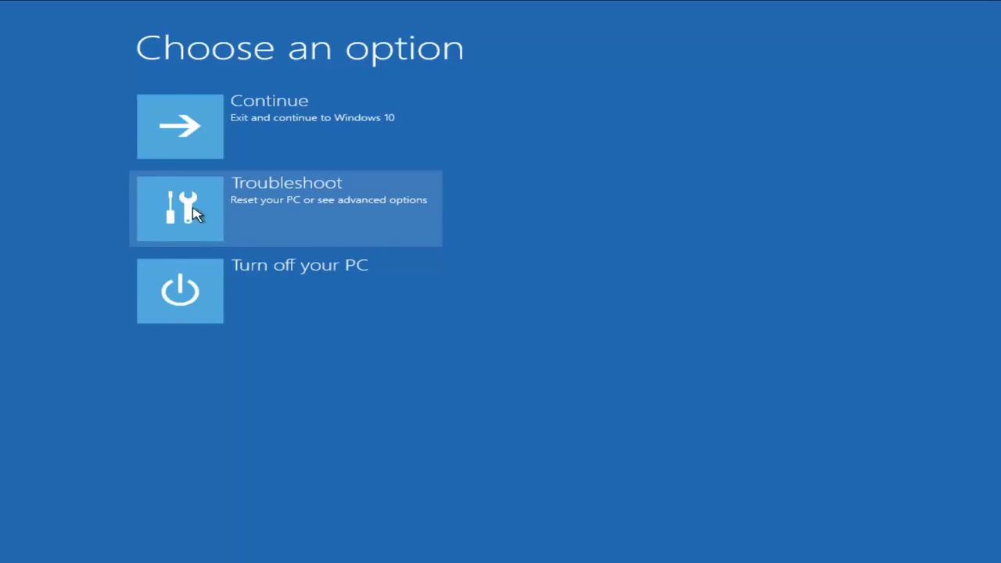
click(188, 210)
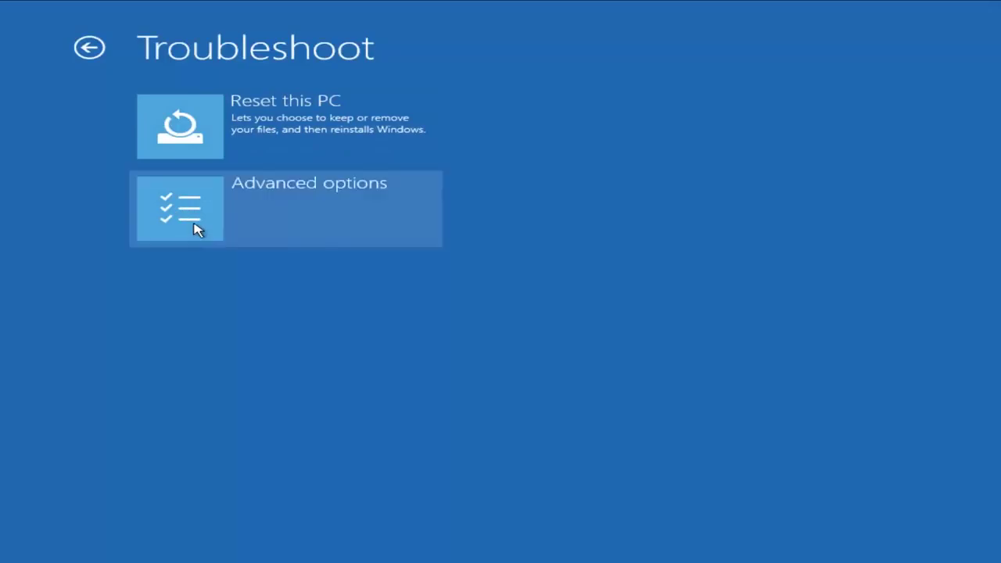
click(194, 226)
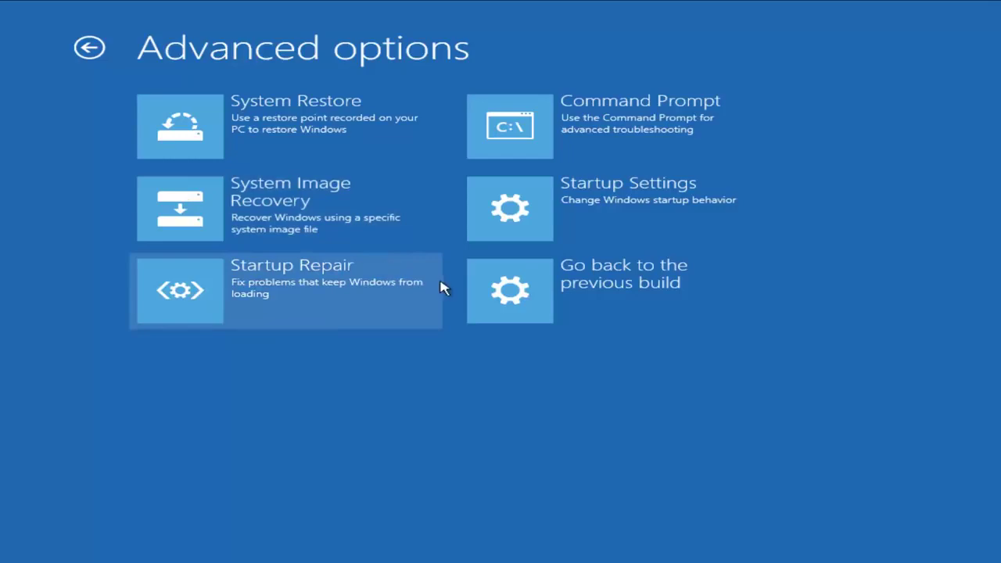
Open 'Go back to the previous build' and cancel it without rolling back.
click(508, 290)
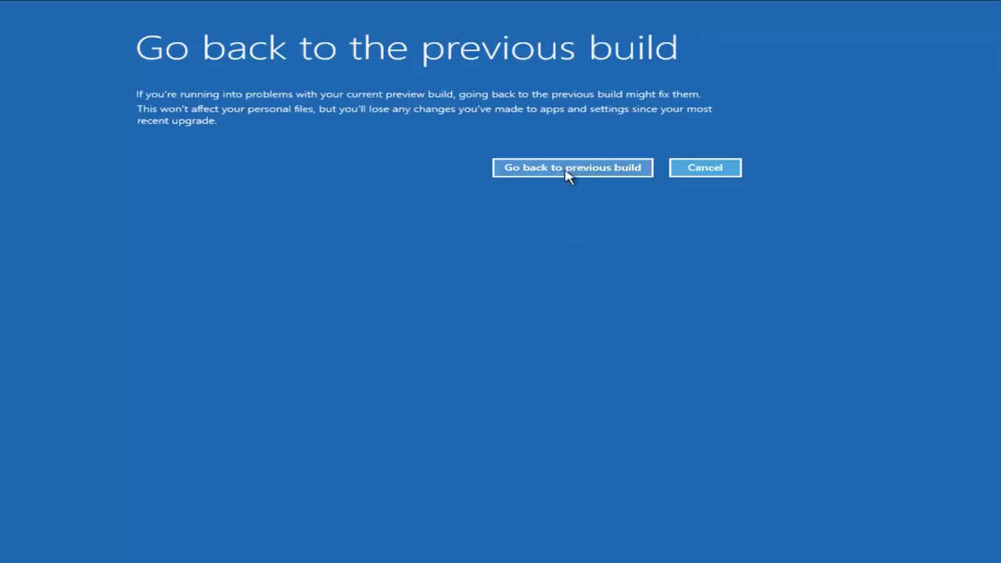
click(709, 169)
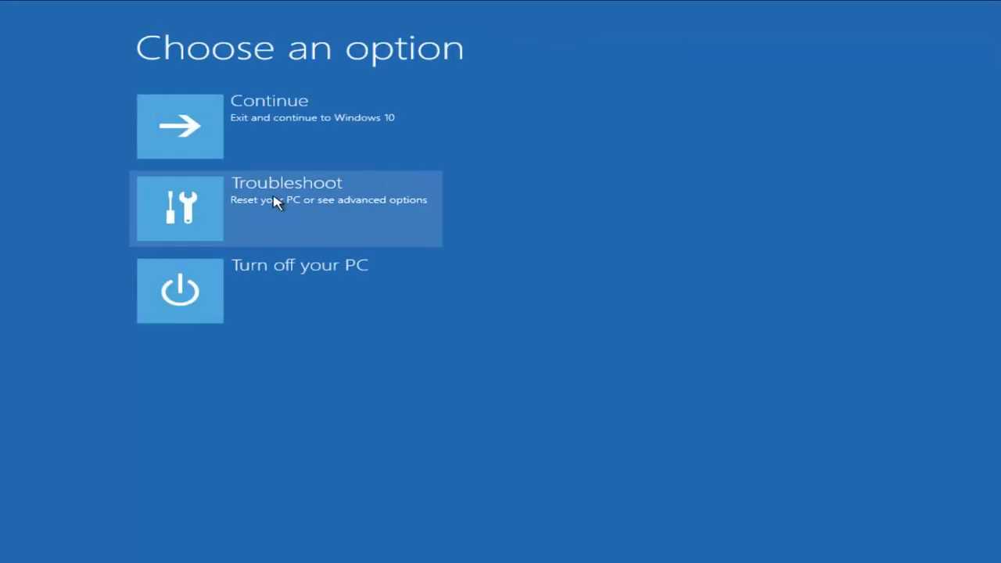
Open Troubleshoot > Reset this PC to show the keep-files or remove-everything choices.
click(275, 201)
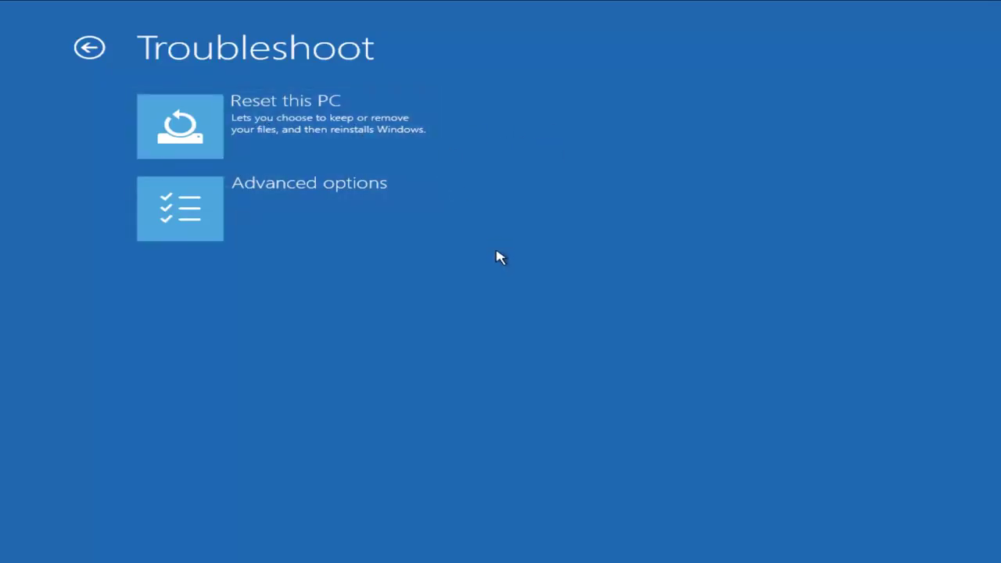
click(244, 133)
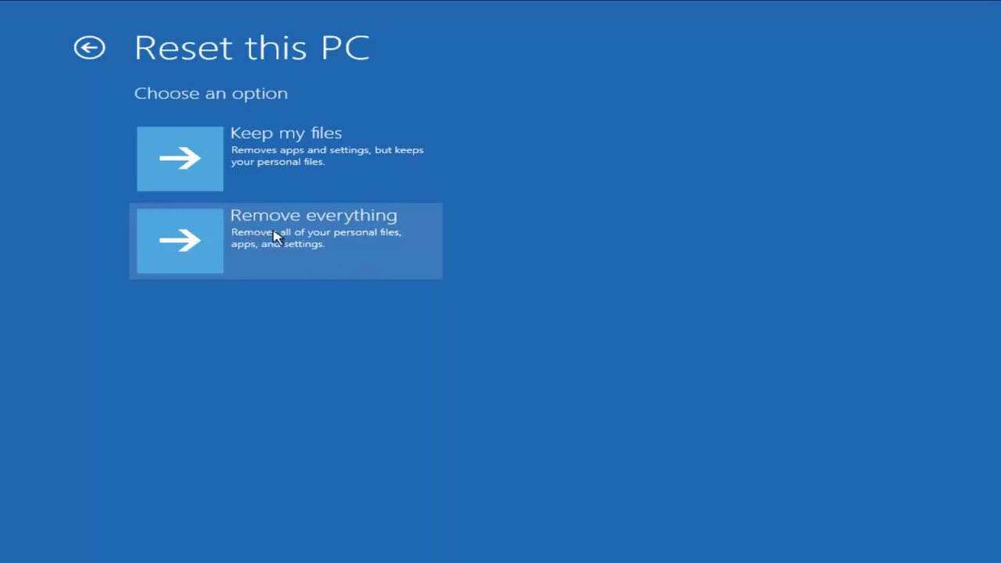
Back out from Reset this PC through Troubleshoot to the main recovery screen.
click(89, 48)
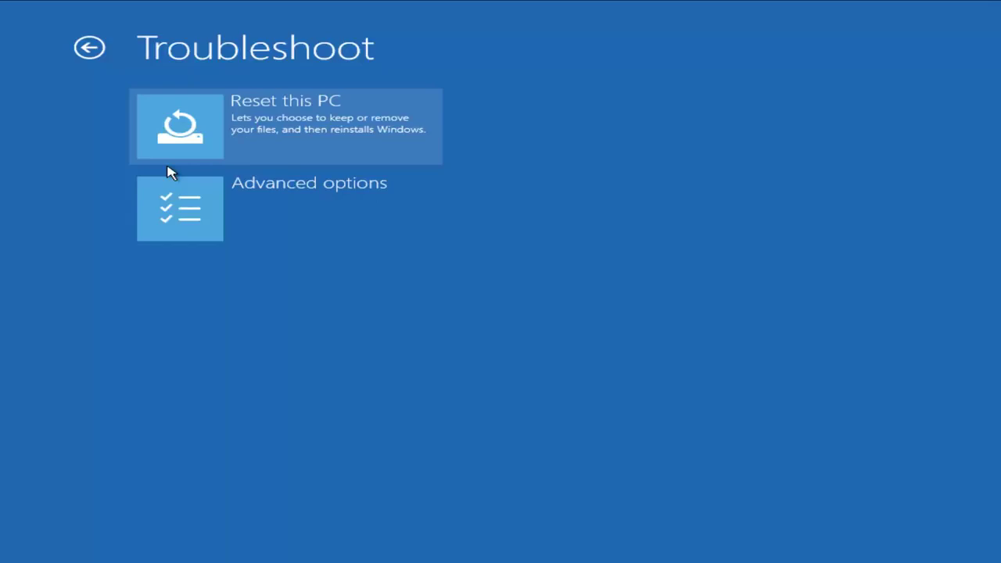
click(86, 48)
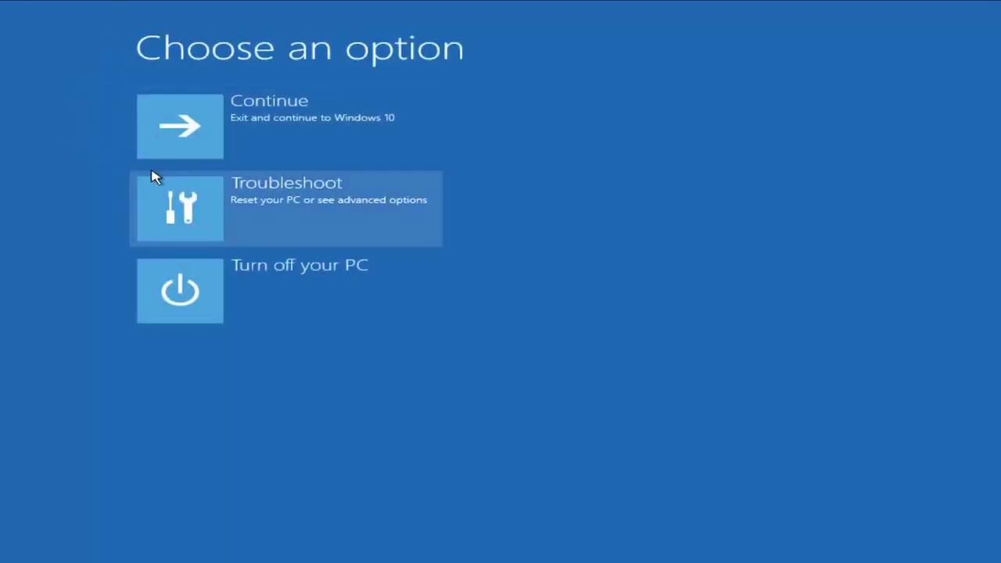